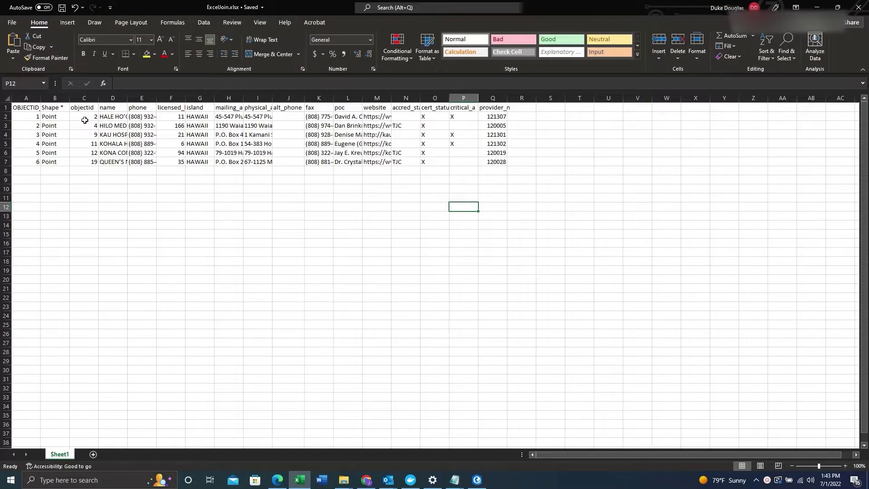
# Widen the name, physical_a, mailing_ad and website columns to show full values, then save ExcelJoin.xlsx.
pyautogui.click(31, 100)
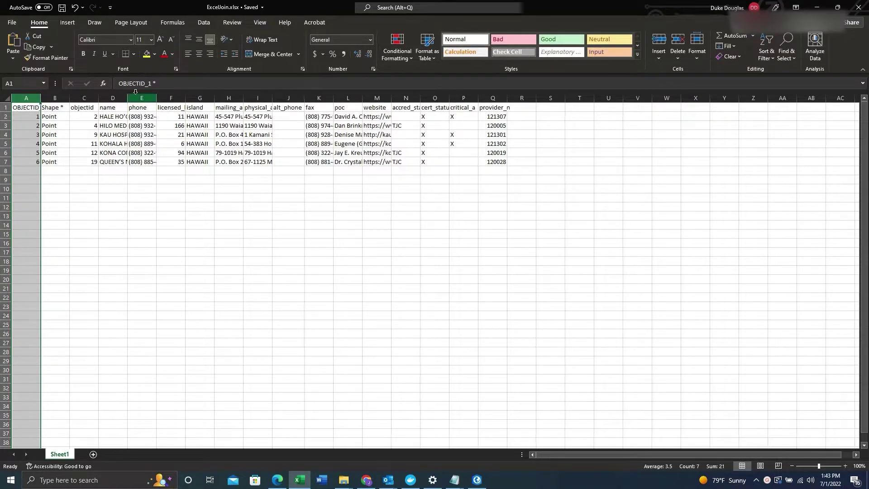
pyautogui.moveTo(127, 97); pyautogui.dragTo(190, 97)
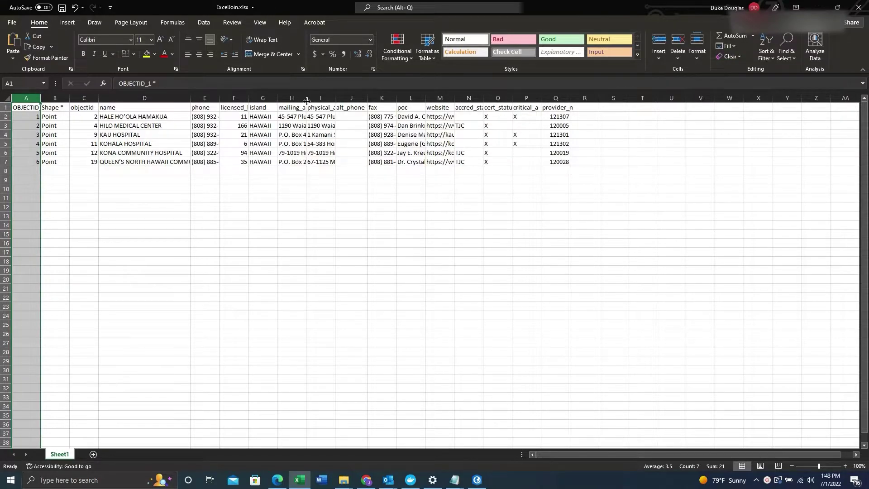
pyautogui.moveTo(335, 98); pyautogui.dragTo(428, 98)
pyautogui.moveTo(306, 98); pyautogui.dragTo(404, 98)
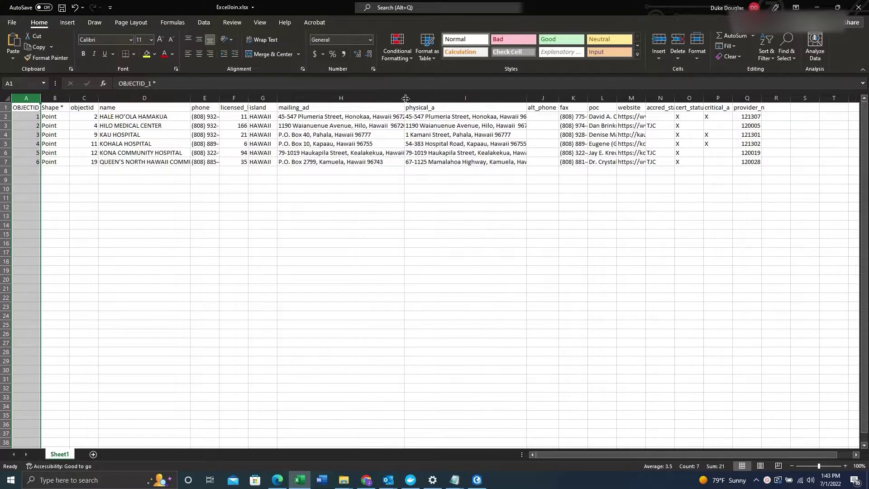
pyautogui.moveTo(646, 98); pyautogui.dragTo(791, 118)
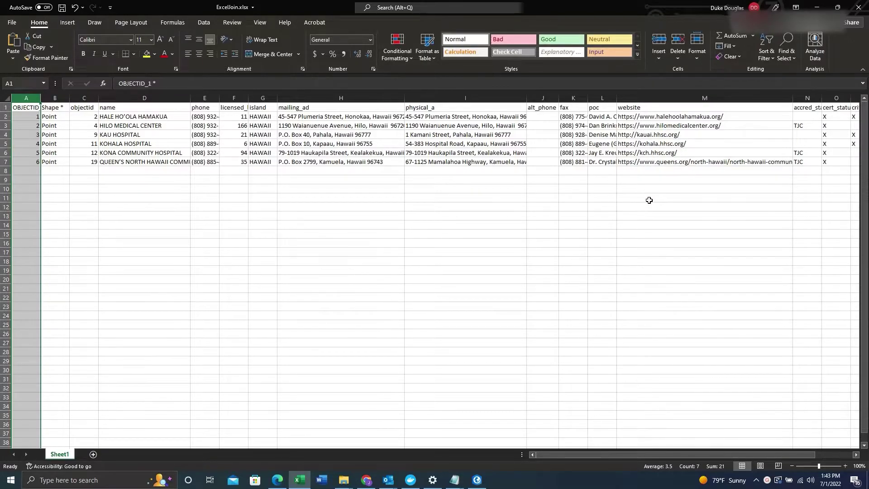
pyautogui.click(62, 7)
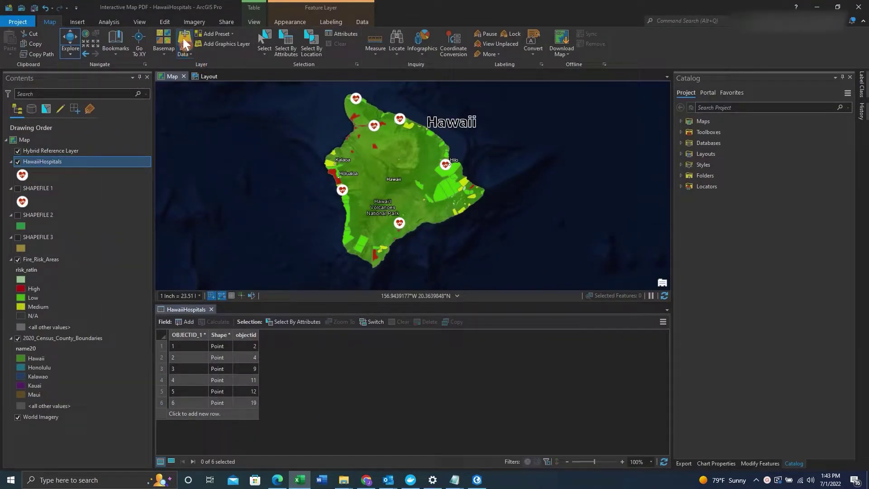
# Add the Sheet1$ sheet from ExcelJoin.xlsx to the map as a standalone table.
pyautogui.click(183, 39)
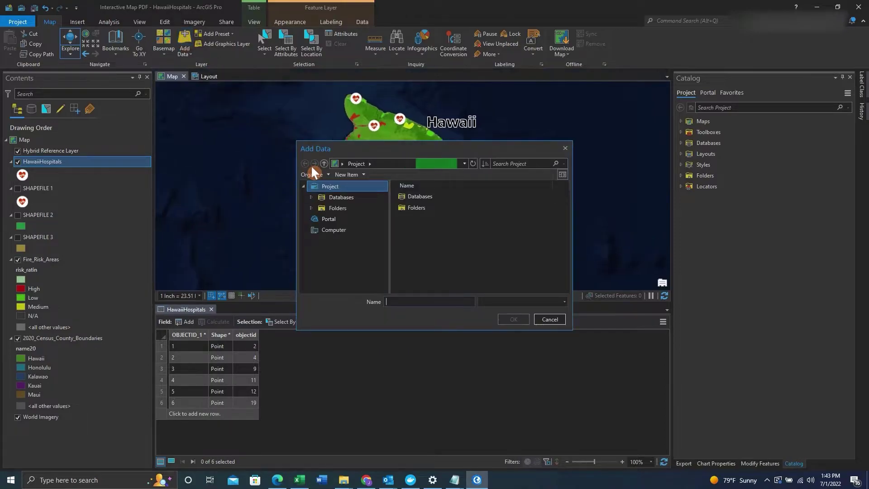
pyautogui.doubleClick(424, 196)
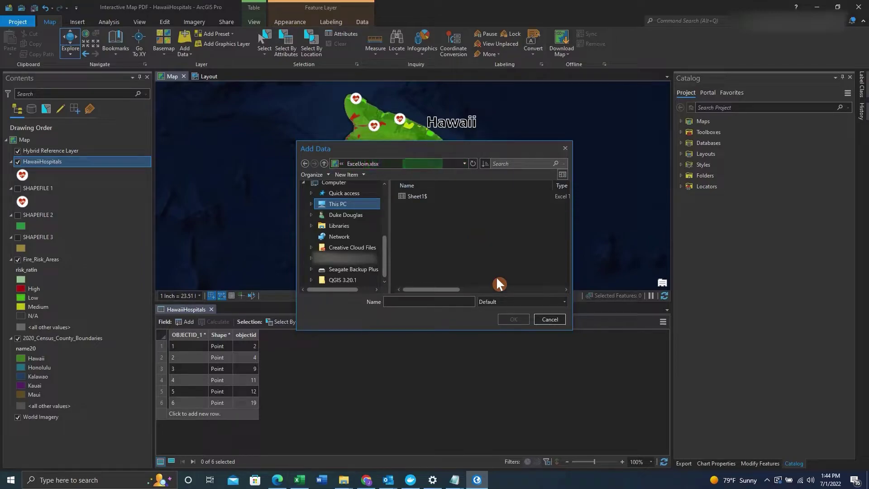
pyautogui.click(421, 197)
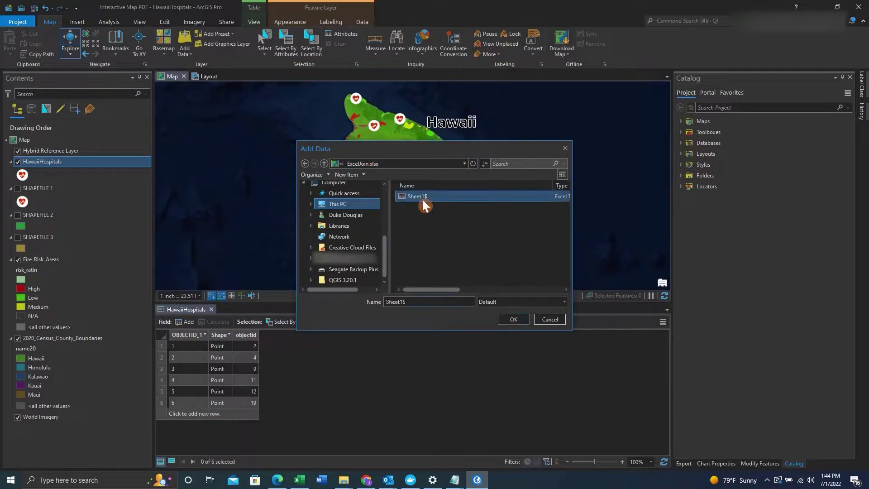
pyautogui.click(513, 320)
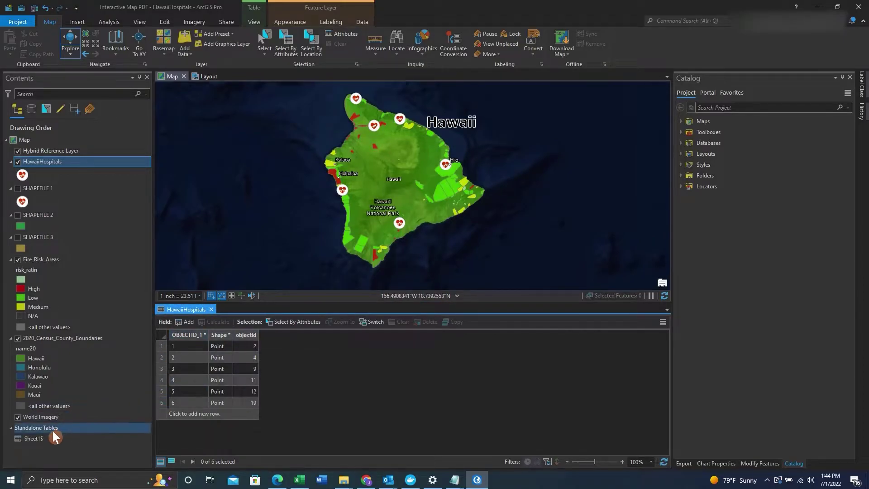
# Open the Sheet1$ table view and scroll through its hospital phone, address and website columns.
pyautogui.rightClick(34, 437)
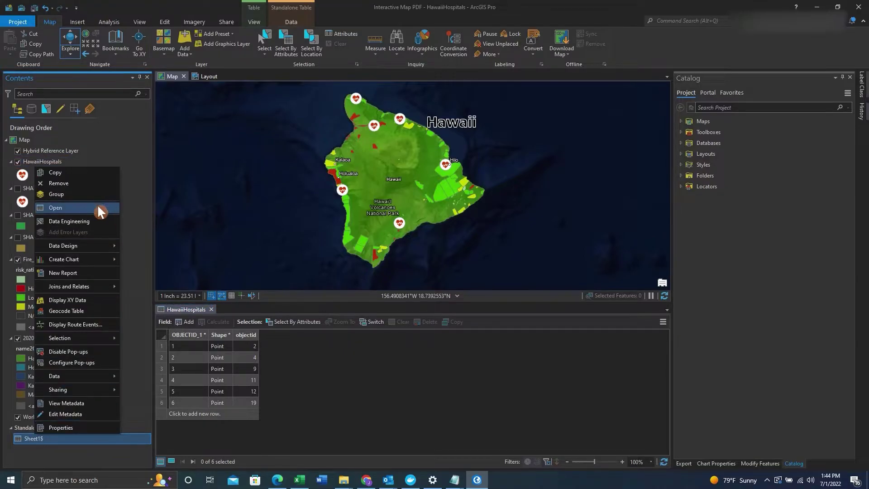
pyautogui.click(97, 207)
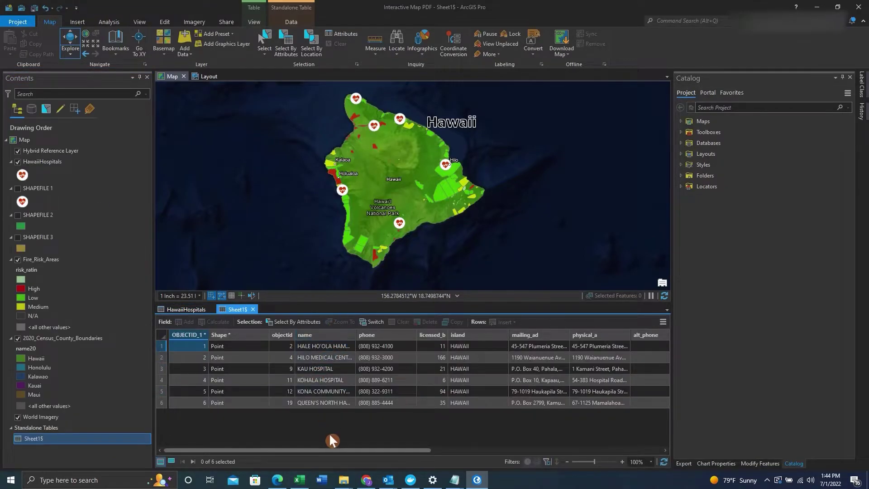
pyautogui.moveTo(326, 448); pyautogui.dragTo(256, 473)
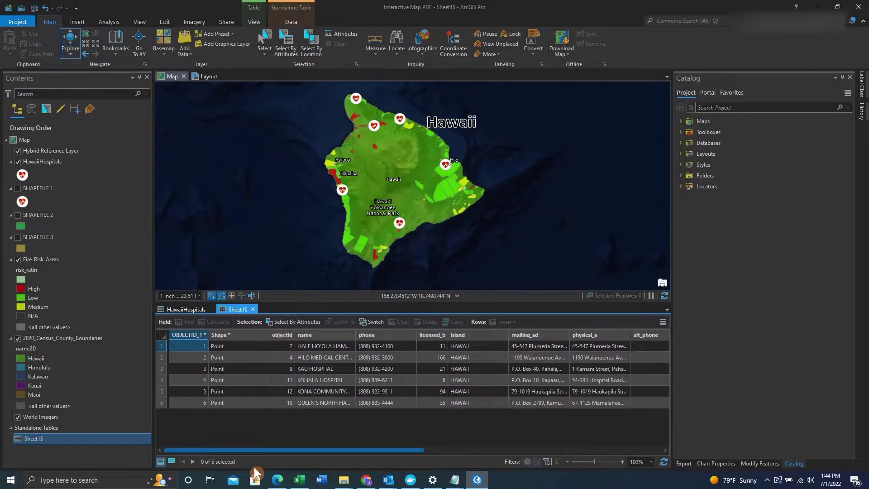
pyautogui.click(37, 163)
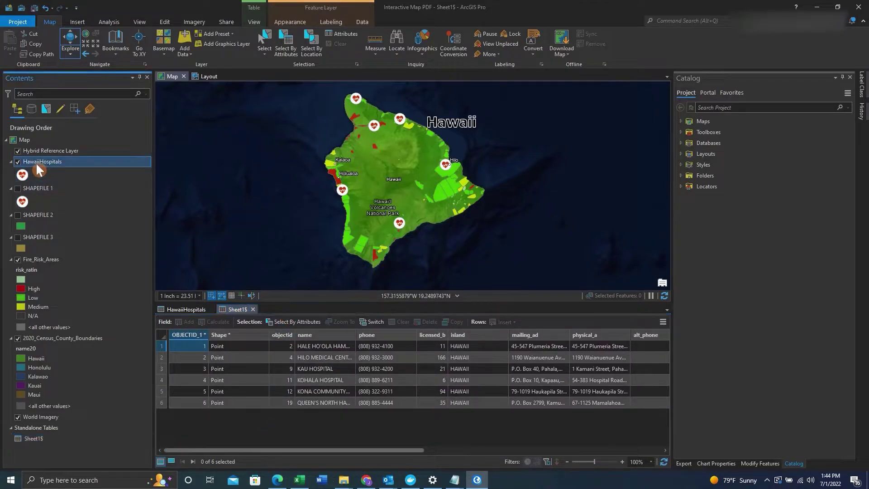
# Add a join from HawaiiHospitals to Sheet1$ using OBJECTID_1 as the input join field.
pyautogui.rightClick(39, 162)
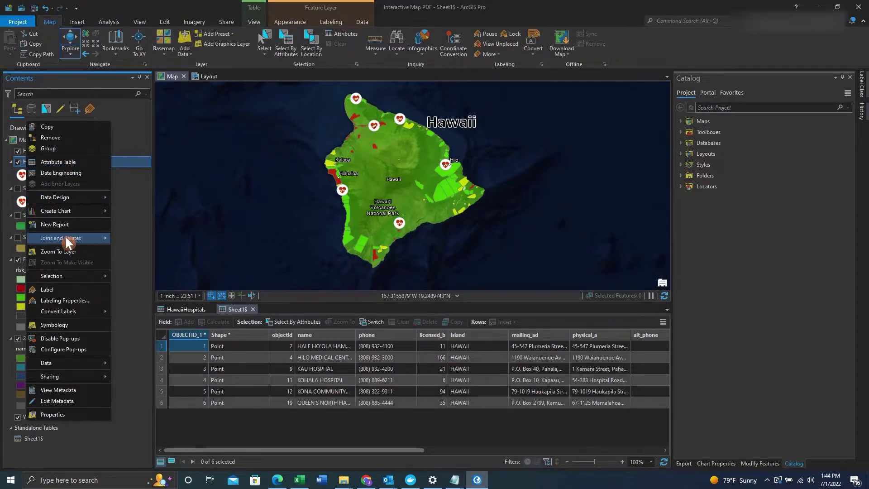
pyautogui.moveTo(66, 239)
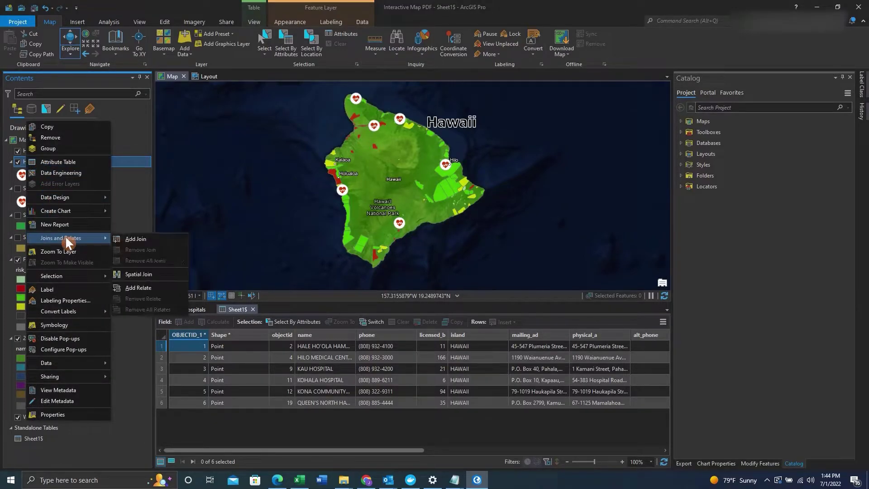
pyautogui.click(143, 240)
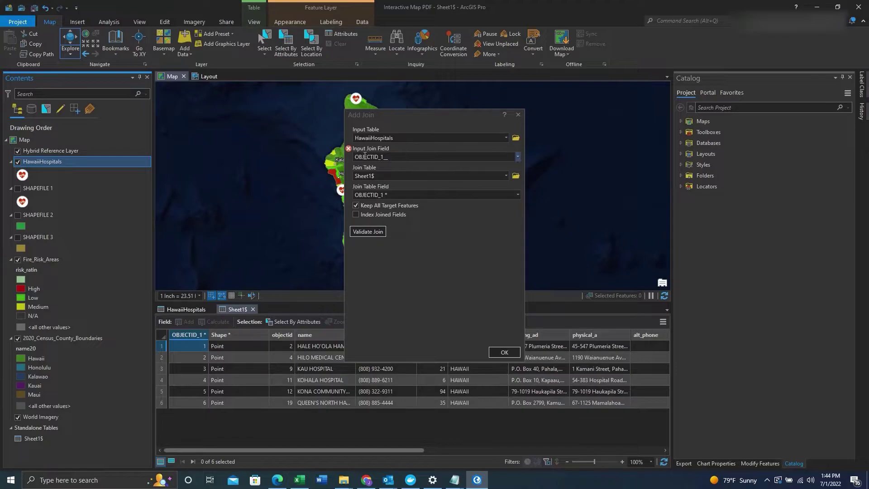
pyautogui.moveTo(348, 149)
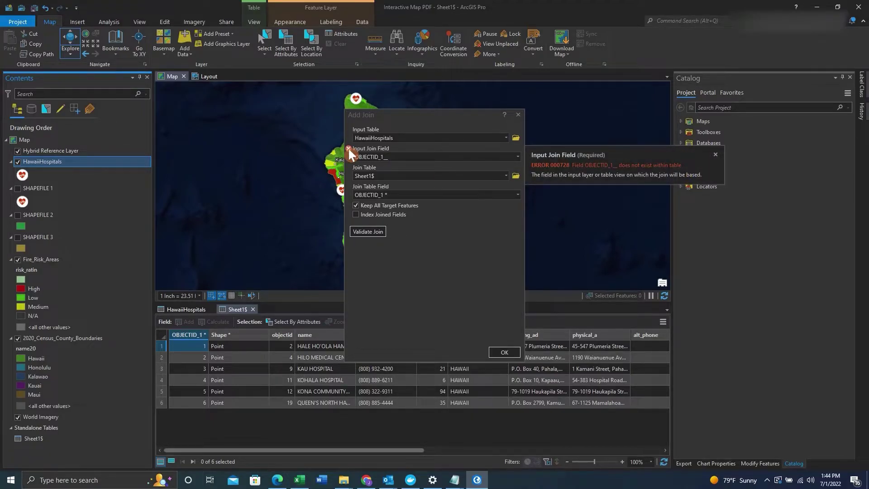
pyautogui.click(517, 156)
pyautogui.click(476, 169)
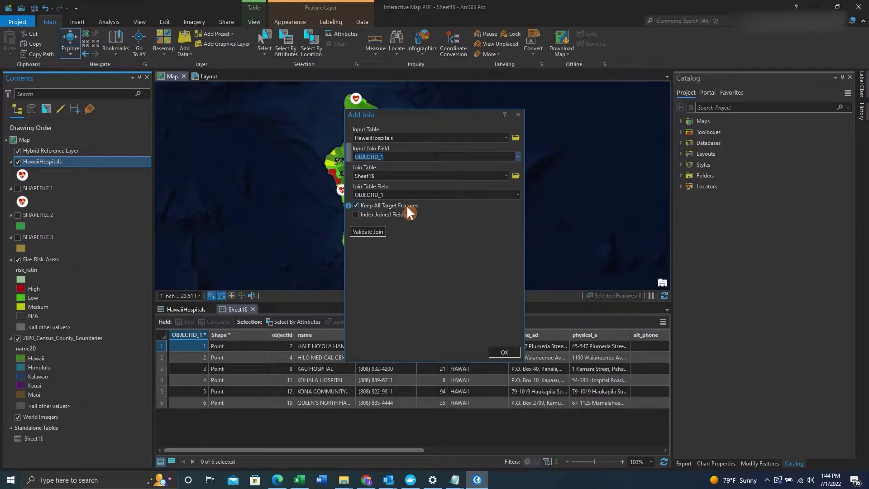
pyautogui.click(504, 352)
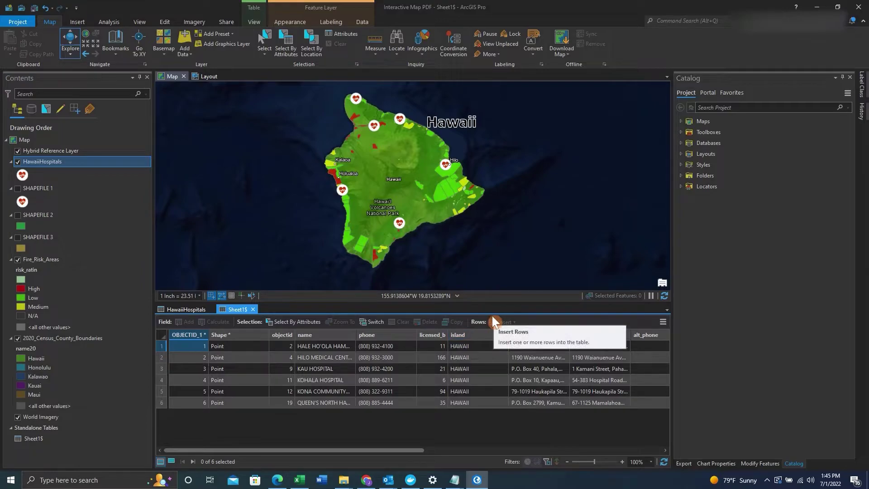
# Reopen the HawaiiHospitals attribute table and move the joined OBJECTID_1 column beside the original.
pyautogui.click(211, 309)
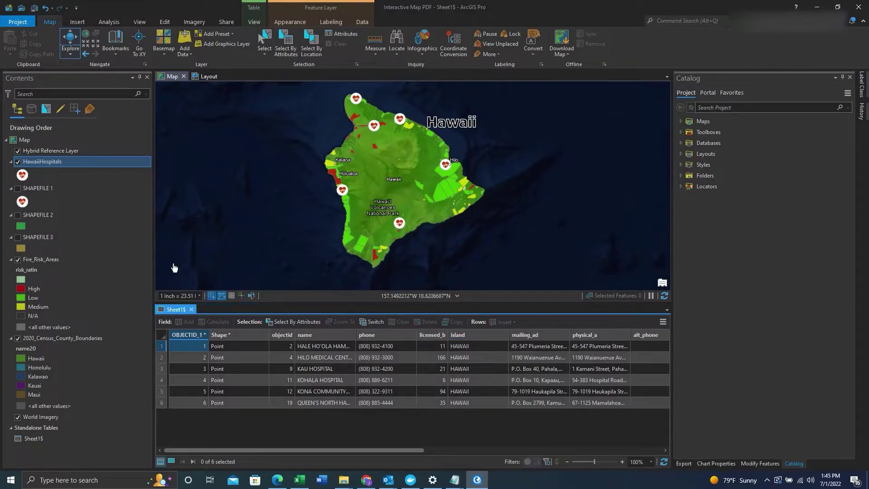
pyautogui.rightClick(57, 161)
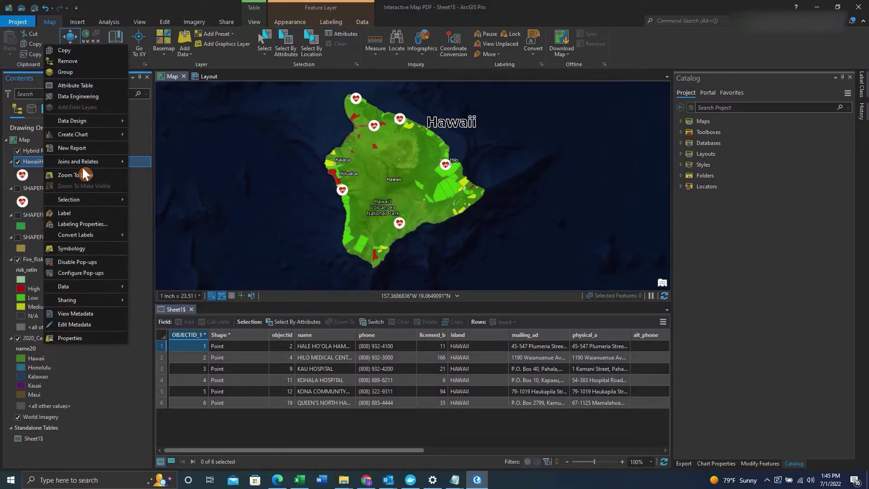
pyautogui.click(102, 88)
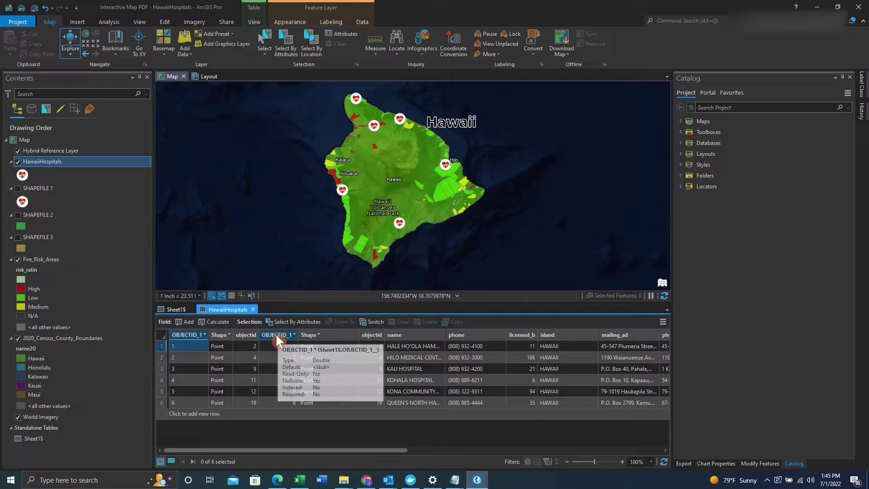
pyautogui.moveTo(276, 335); pyautogui.dragTo(211, 339)
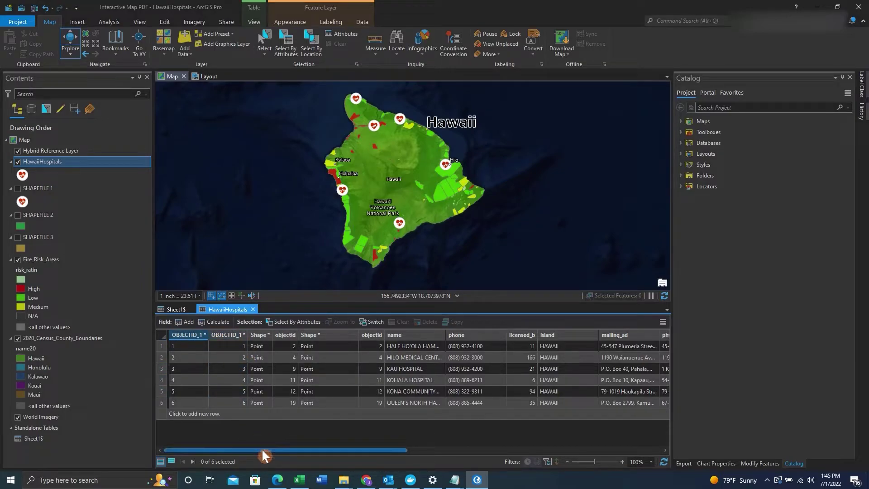
pyautogui.moveTo(262, 450)
pyautogui.mouseDown()
pyautogui.moveTo(518, 468)
pyautogui.moveTo(550, 461)
pyautogui.moveTo(414, 452)
pyautogui.moveTo(249, 460)
pyautogui.mouseUp()
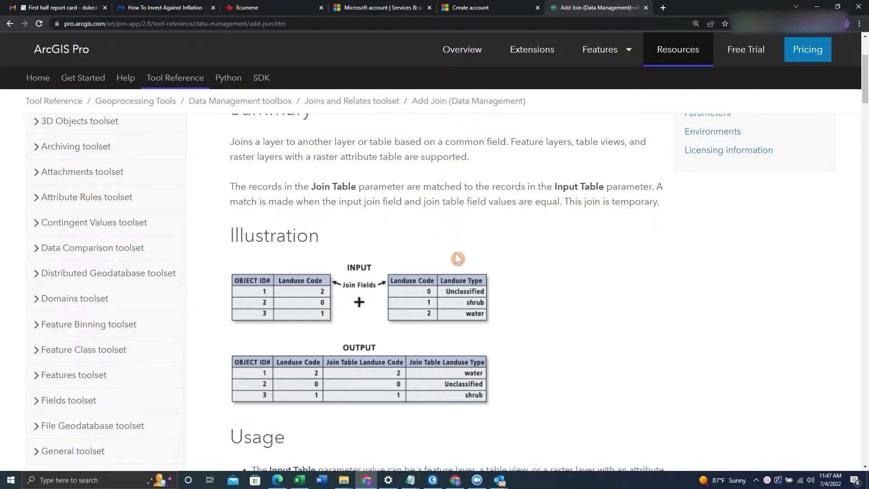
# Scroll the Add Join help page to the Usage note on making a join permanent.
pyautogui.scroll(-1, 222, 233)
pyautogui.scroll(-1, 222, 232)
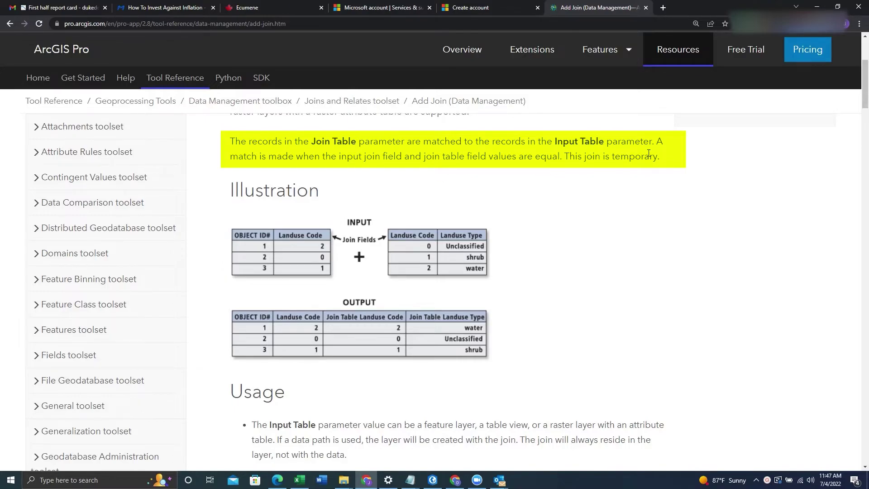
pyautogui.scroll(-7, 557, 246)
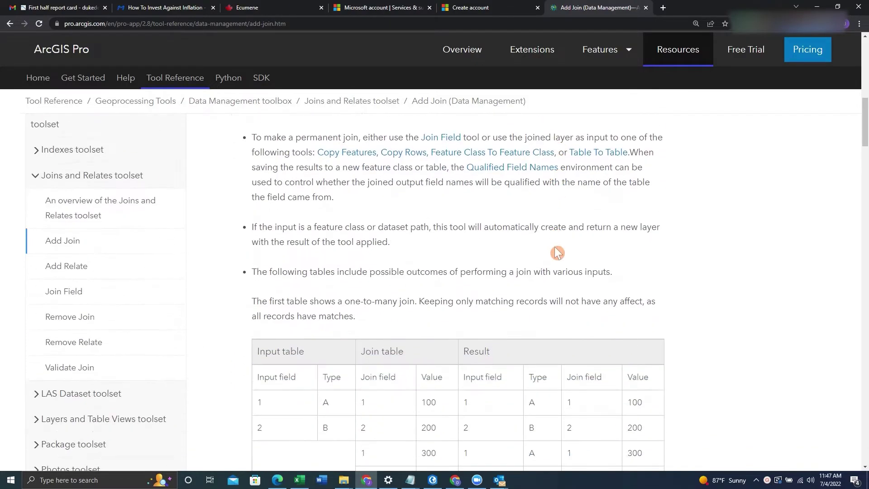
pyautogui.scroll(1, 557, 252)
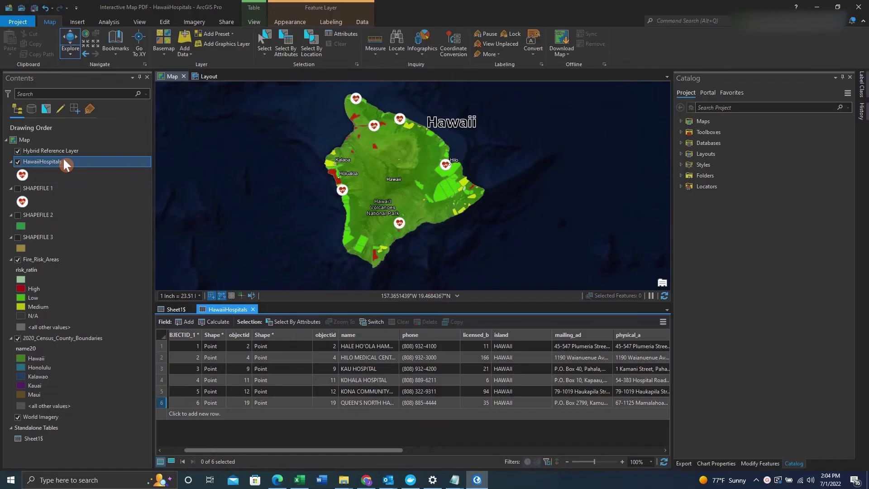
# Launch Export Features for HawaiiHospitals and begin the output name with 'Ha'.
pyautogui.rightClick(63, 160)
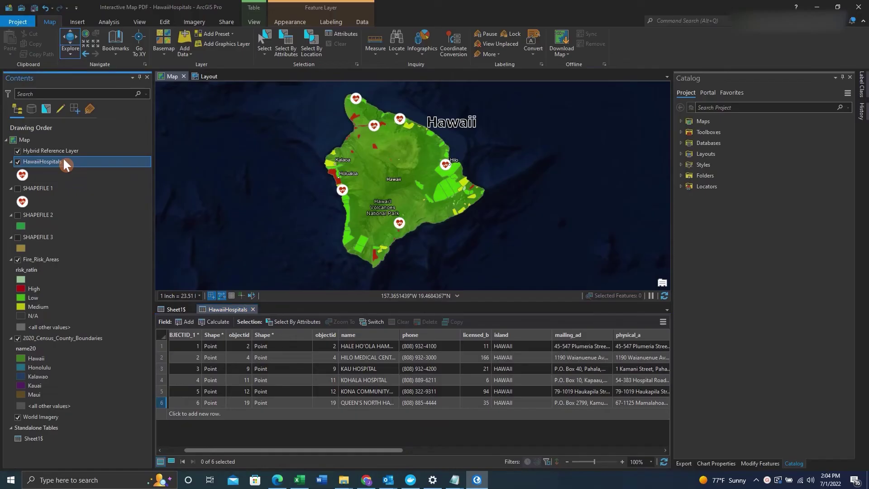
pyautogui.moveTo(85, 362)
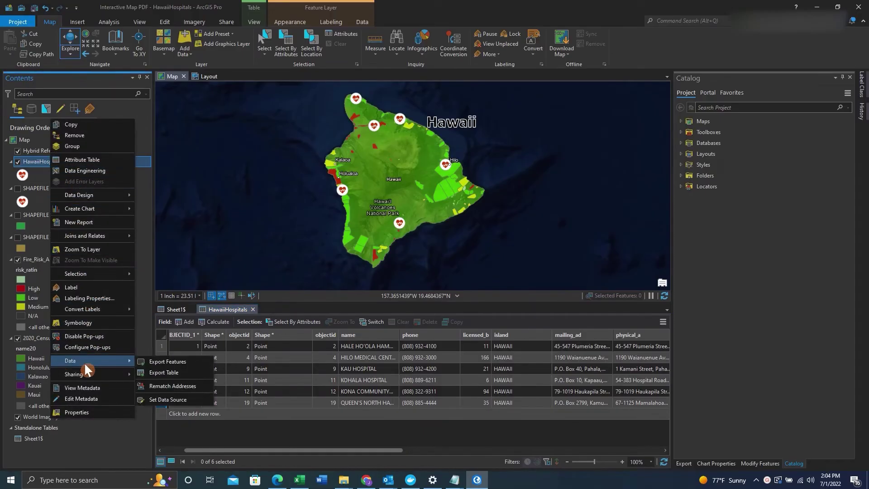
pyautogui.click(146, 361)
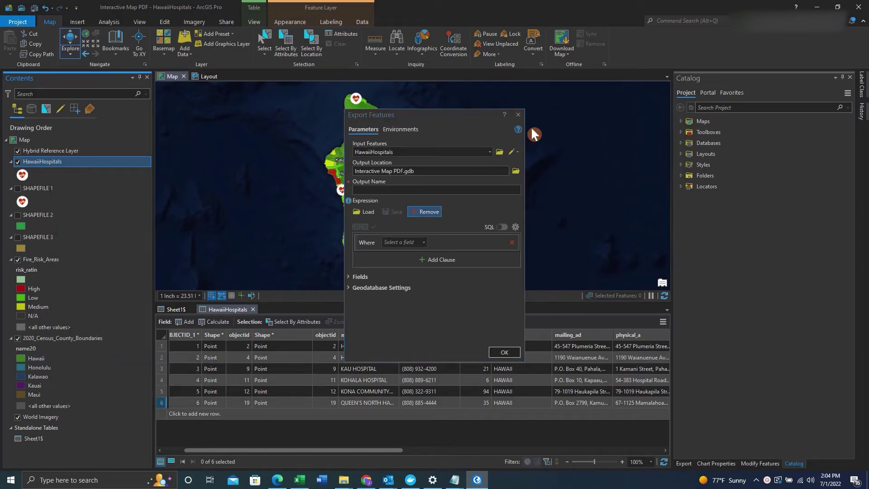
pyautogui.click(441, 190)
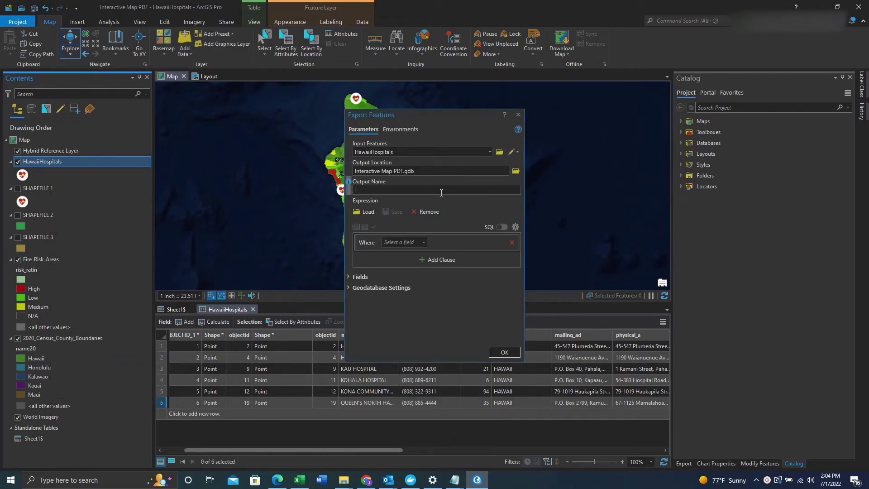
pyautogui.write('Hawa')
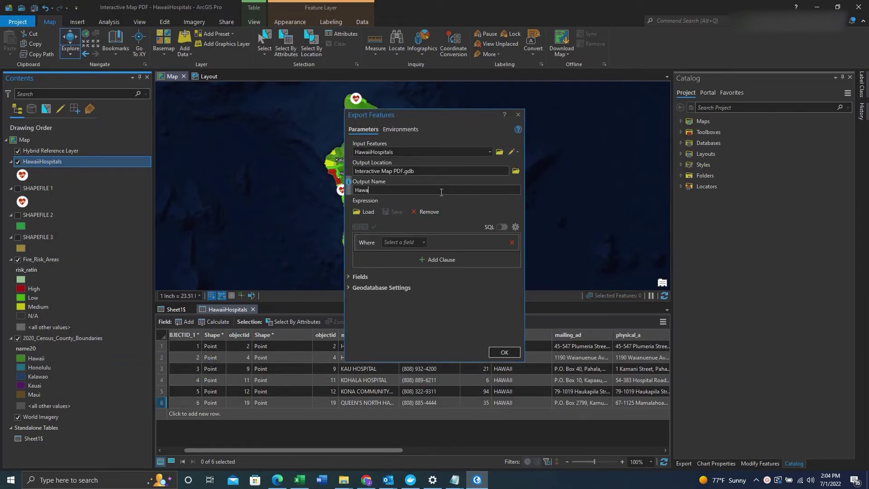